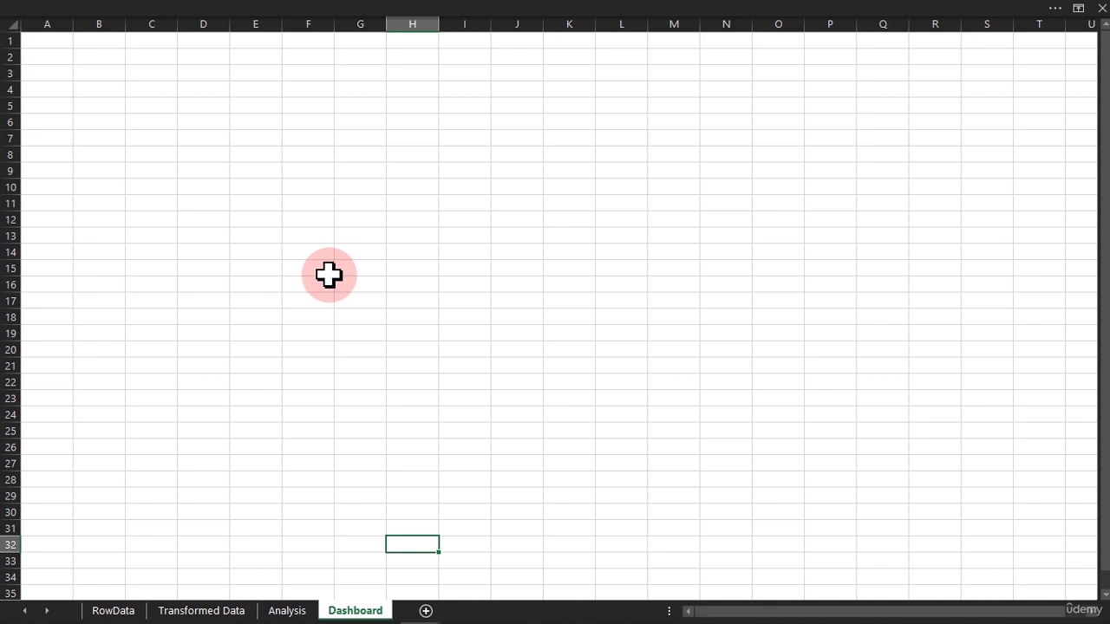
Pin the ribbon open, select cell M8, then set the ribbon back to auto-hide.
{"action": "left_click", "coordinate": [404, 12]}
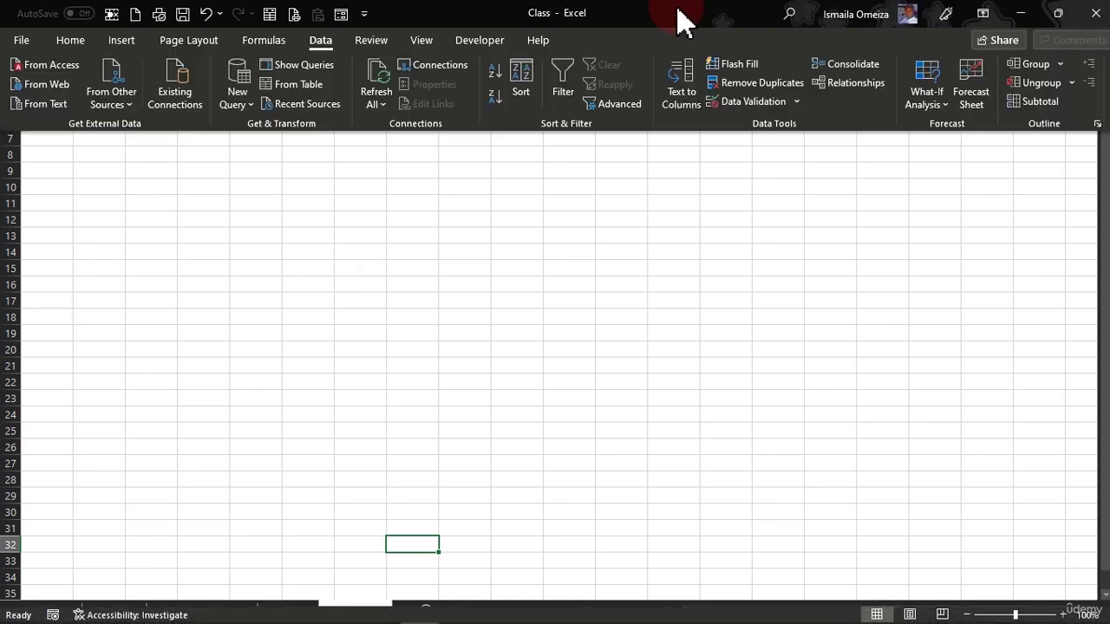
{"action": "left_click", "coordinate": [984, 15]}
{"action": "left_click", "coordinate": [997, 156]}
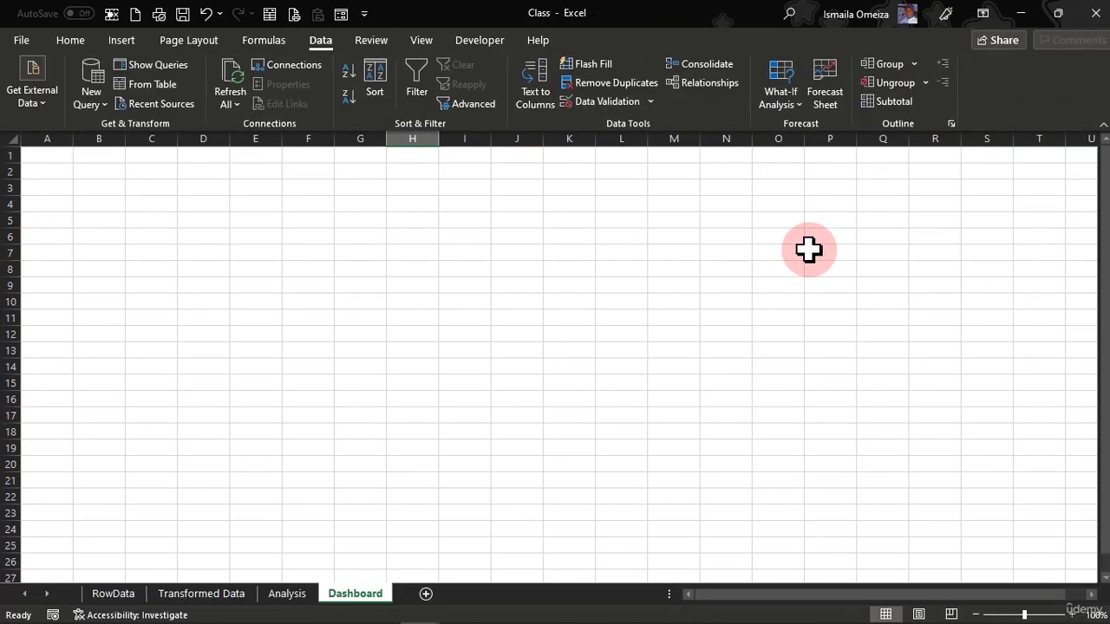
{"action": "left_click", "coordinate": [808, 250]}
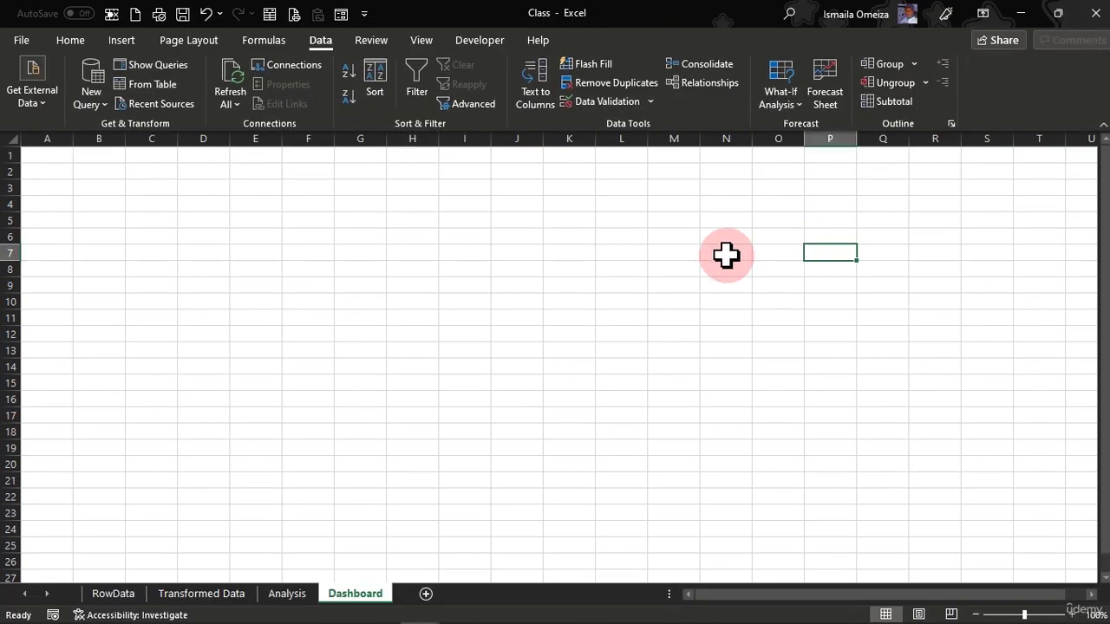
{"action": "left_click", "coordinate": [668, 270]}
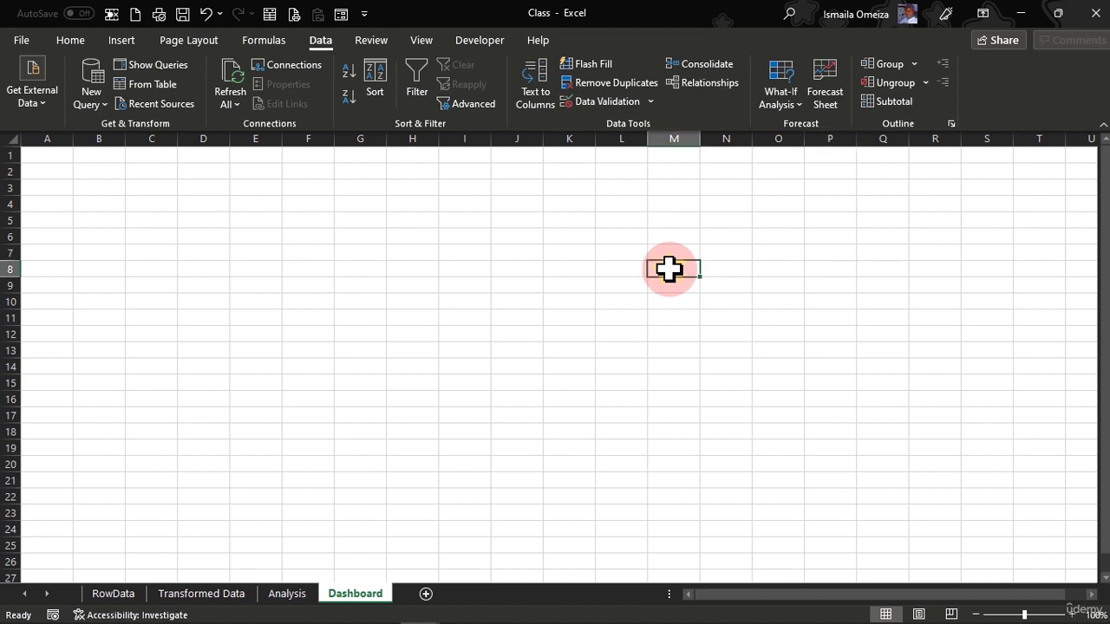
{"action": "left_click", "coordinate": [984, 14]}
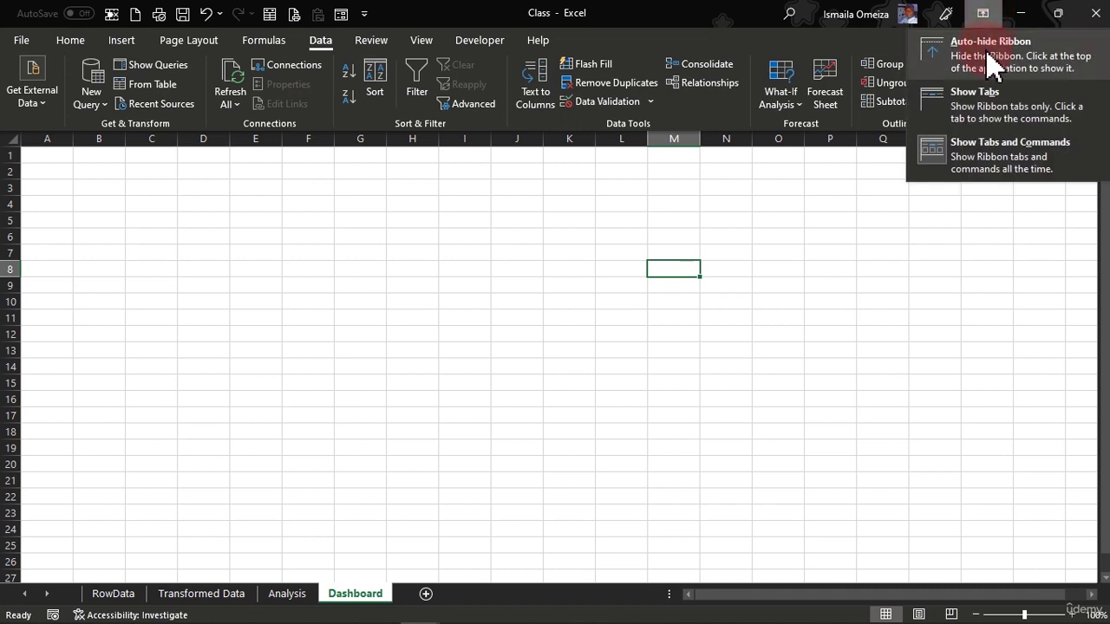
{"action": "left_click", "coordinate": [985, 50]}
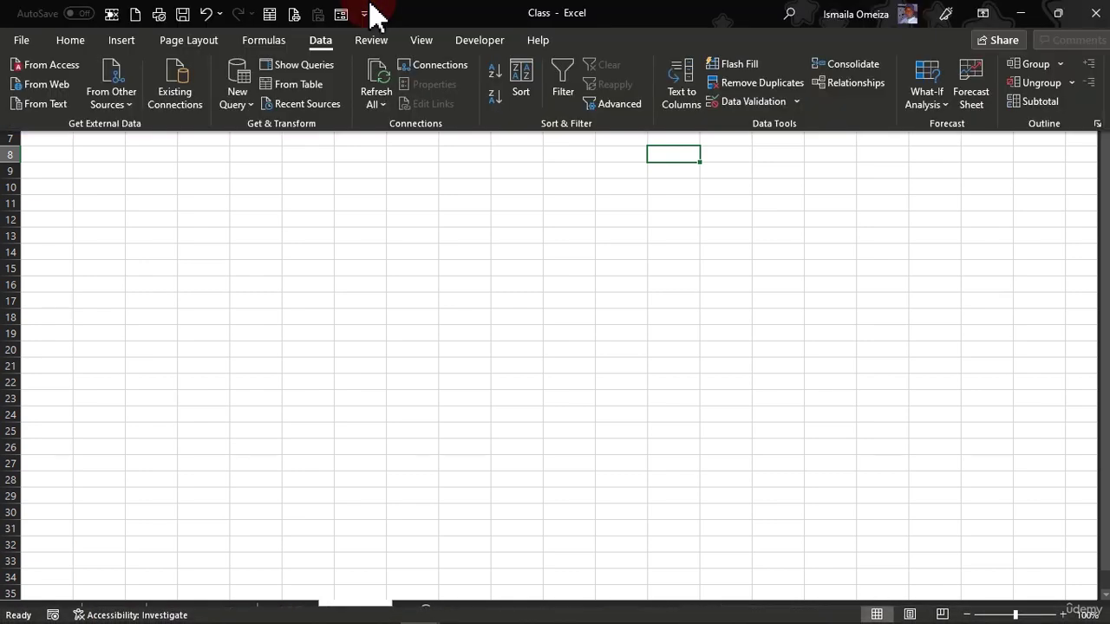
Turn off Gridlines and Headings in the View tab's Show group.
{"action": "left_click", "coordinate": [408, 42]}
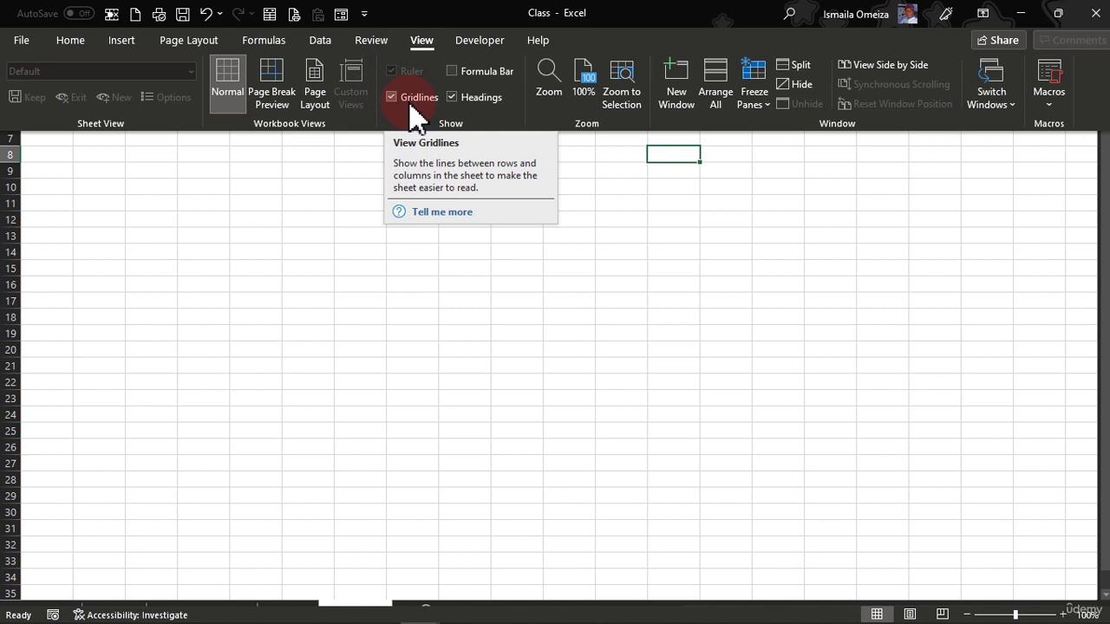
{"action": "left_click", "coordinate": [411, 107]}
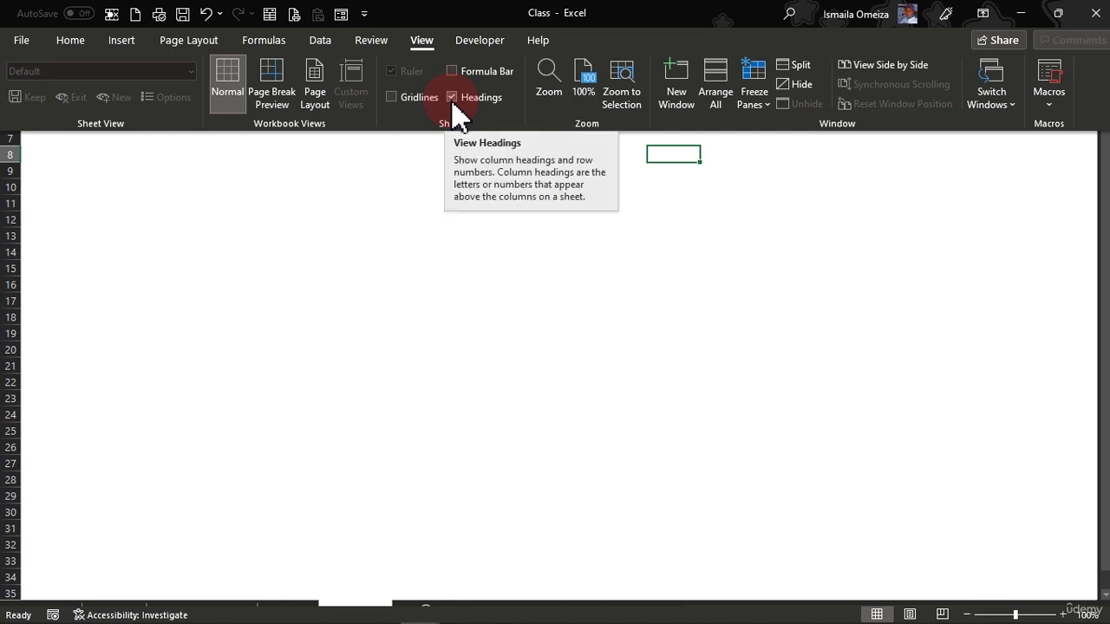
{"action": "left_click", "coordinate": [453, 99]}
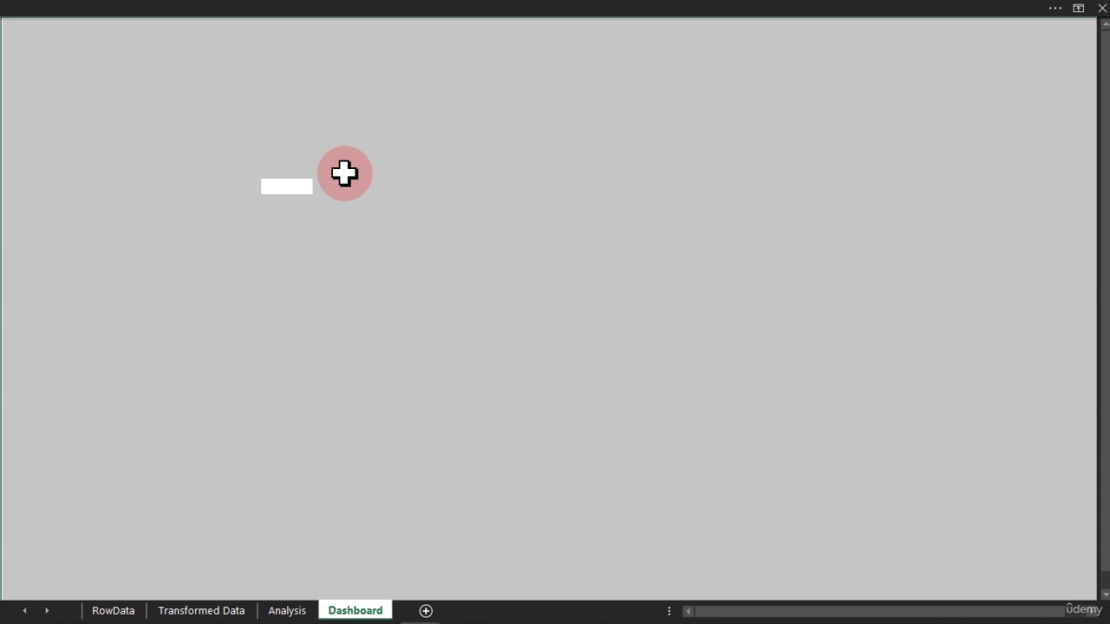
Fill all cells with White, Background 1, Darker 25% gray, then select a single cell.
{"action": "left_click", "coordinate": [269, 22]}
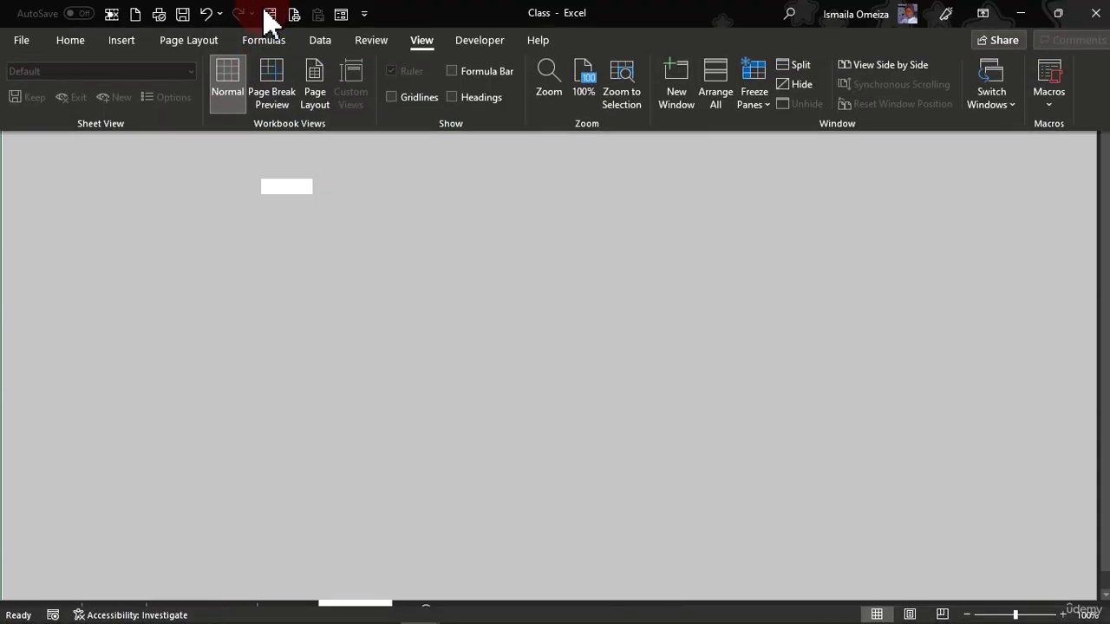
{"action": "left_click", "coordinate": [70, 44]}
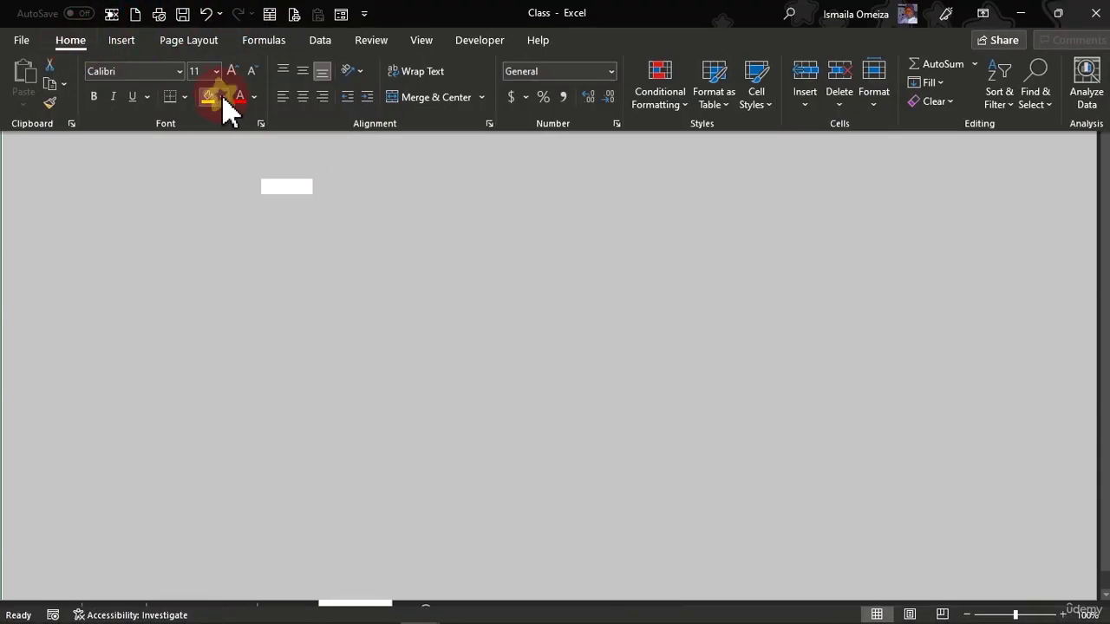
{"action": "left_click", "coordinate": [222, 96]}
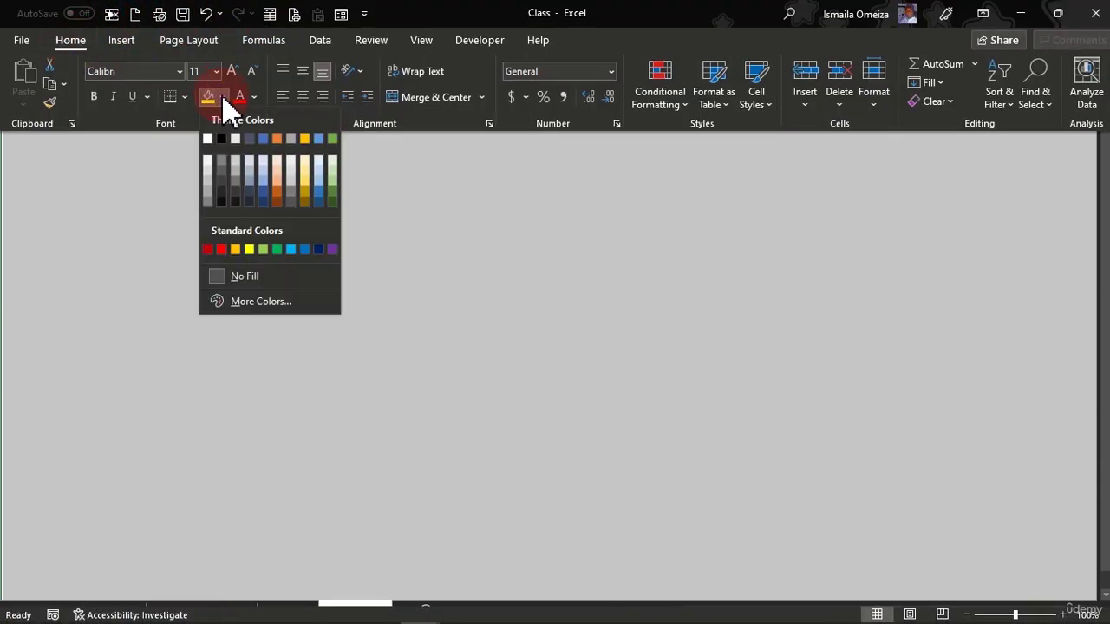
{"action": "left_click", "coordinate": [208, 183]}
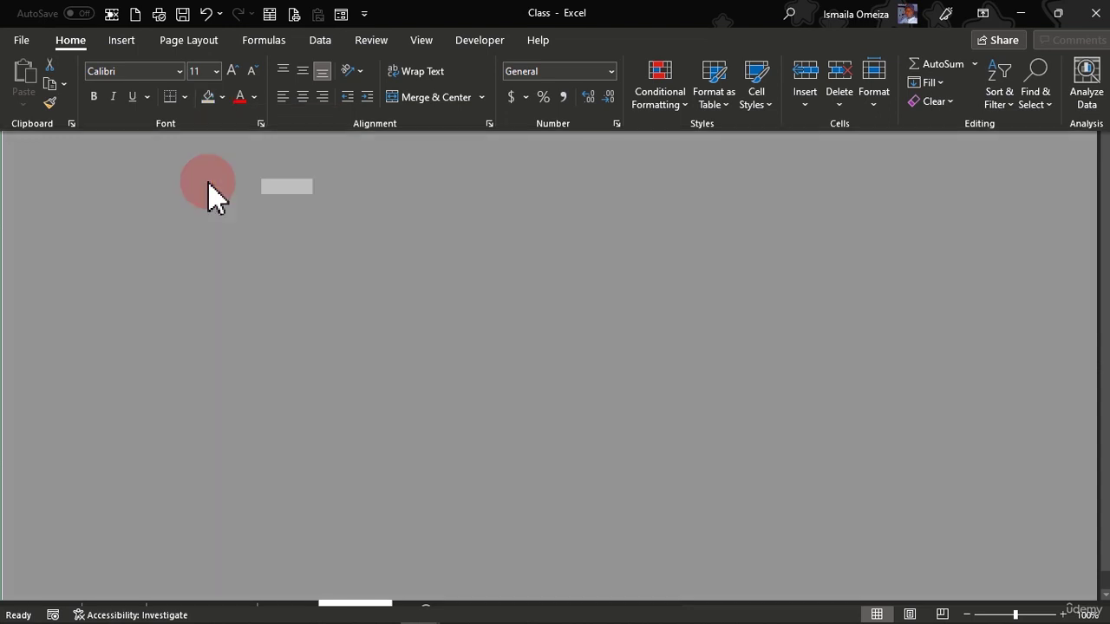
{"action": "key", "text": "ctrl+shift+F1"}
{"action": "left_click", "coordinate": [208, 181]}
{"action": "left_click", "coordinate": [359, 235]}
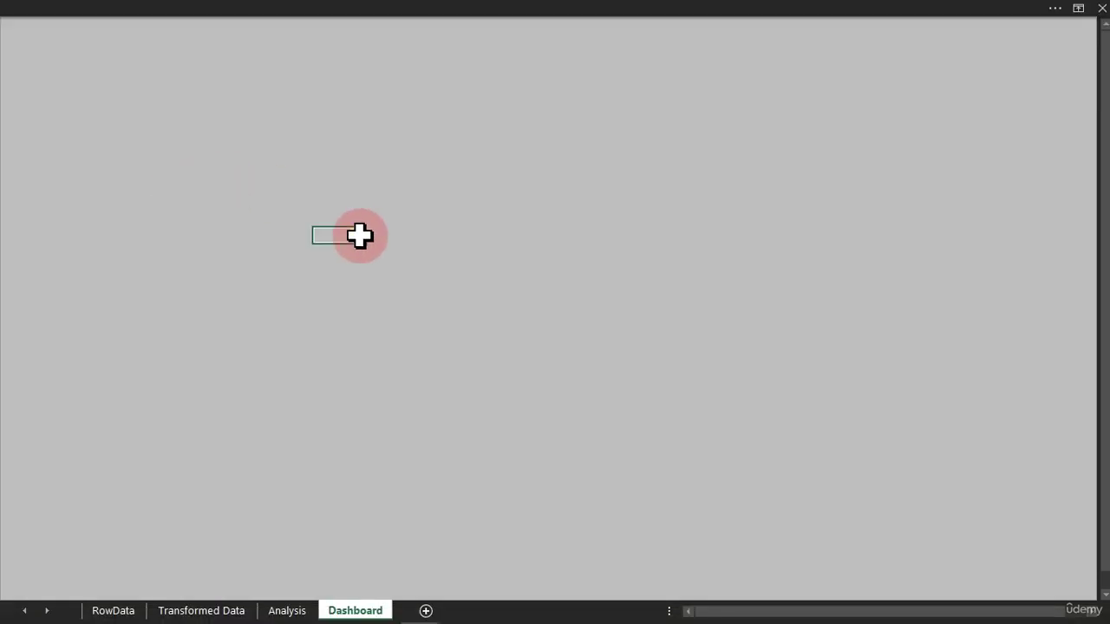
Pick Rectangle: Rounded Corners from the Insert tab's Illustrations Shapes gallery.
{"action": "left_click", "coordinate": [109, 11]}
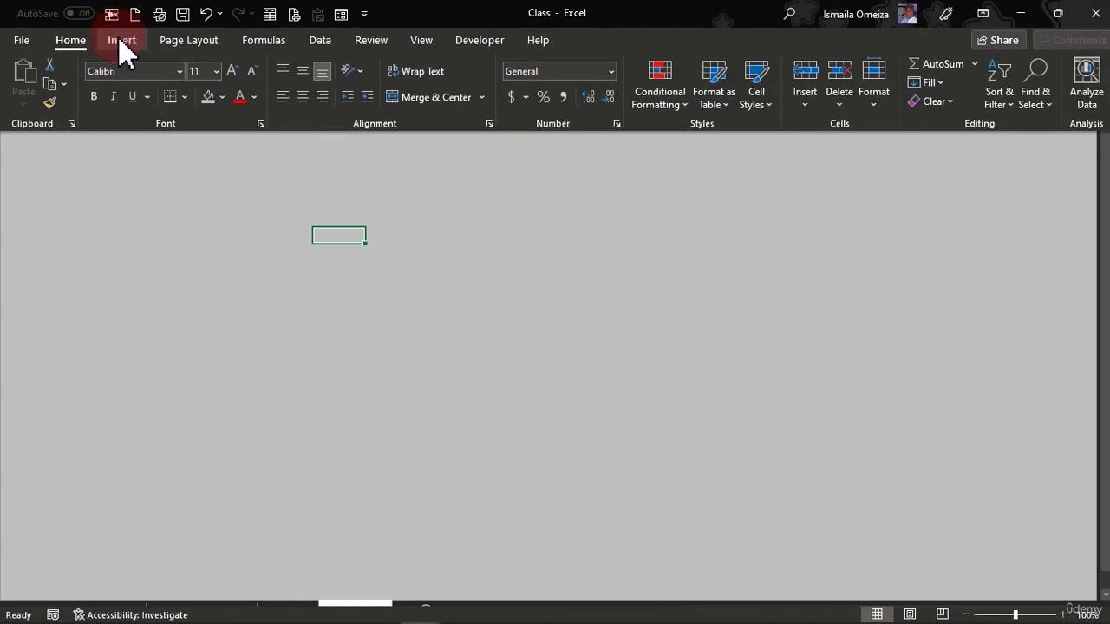
{"action": "left_click", "coordinate": [121, 44]}
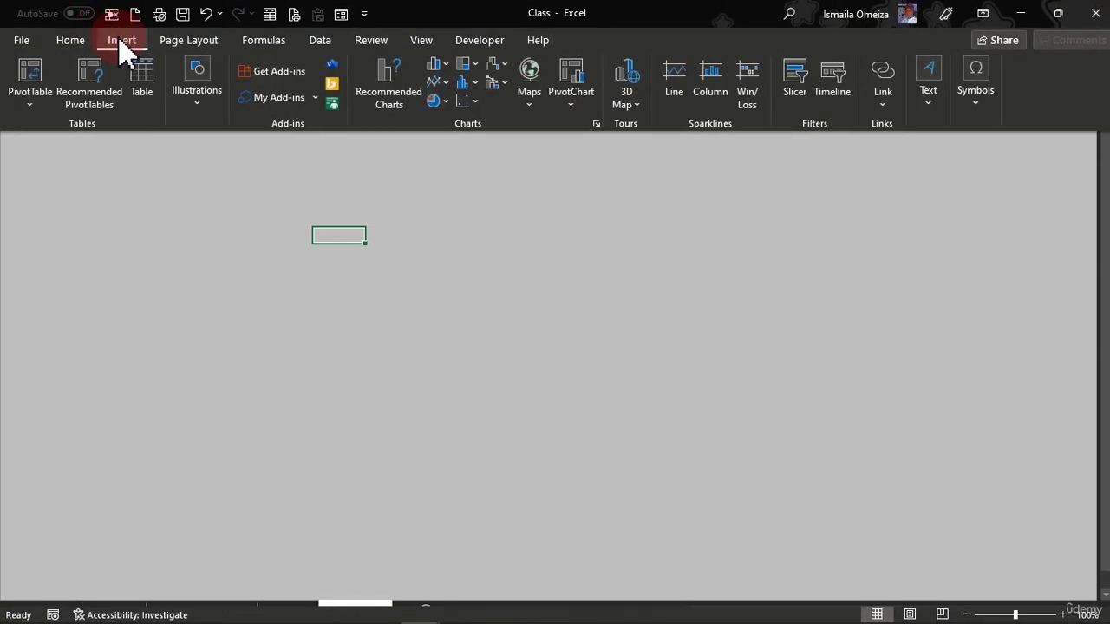
{"action": "left_click", "coordinate": [202, 120]}
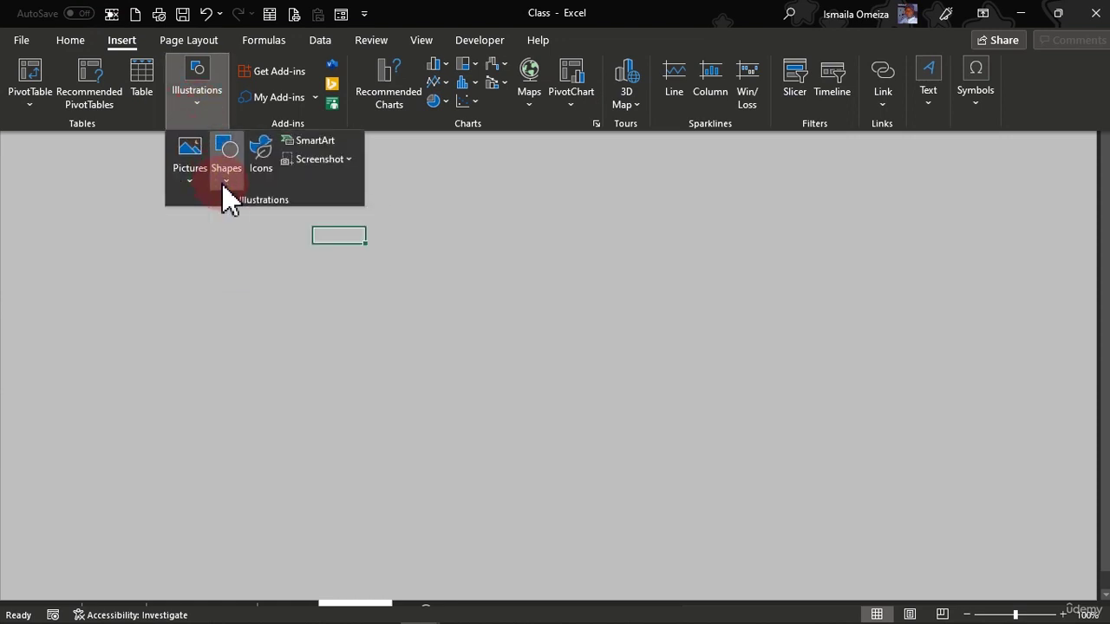
{"action": "left_click", "coordinate": [225, 184]}
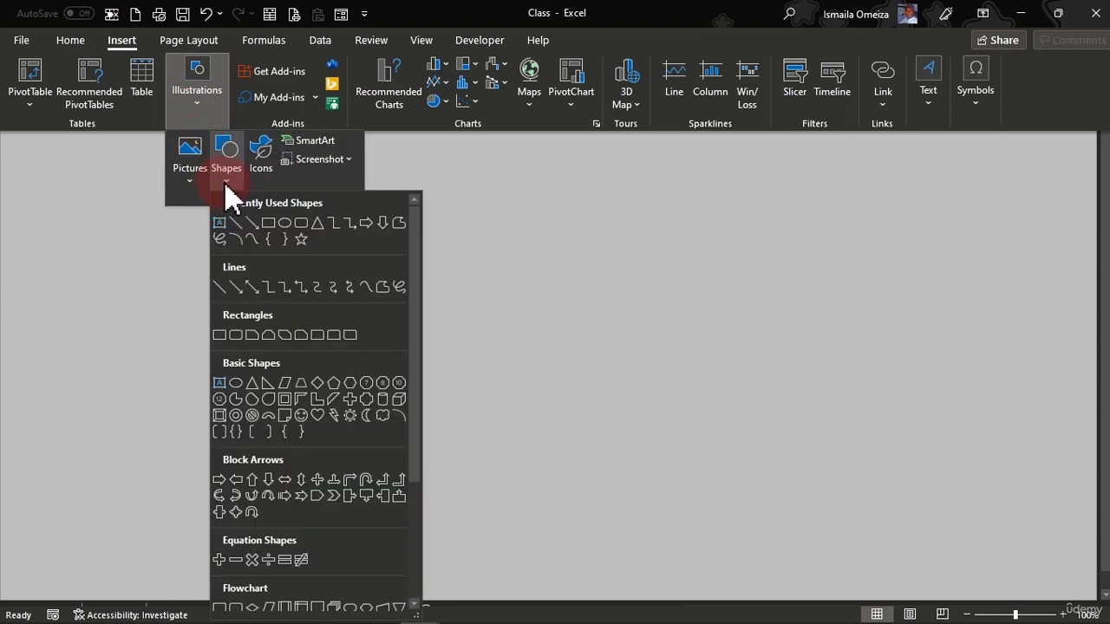
{"action": "left_click", "coordinate": [300, 224]}
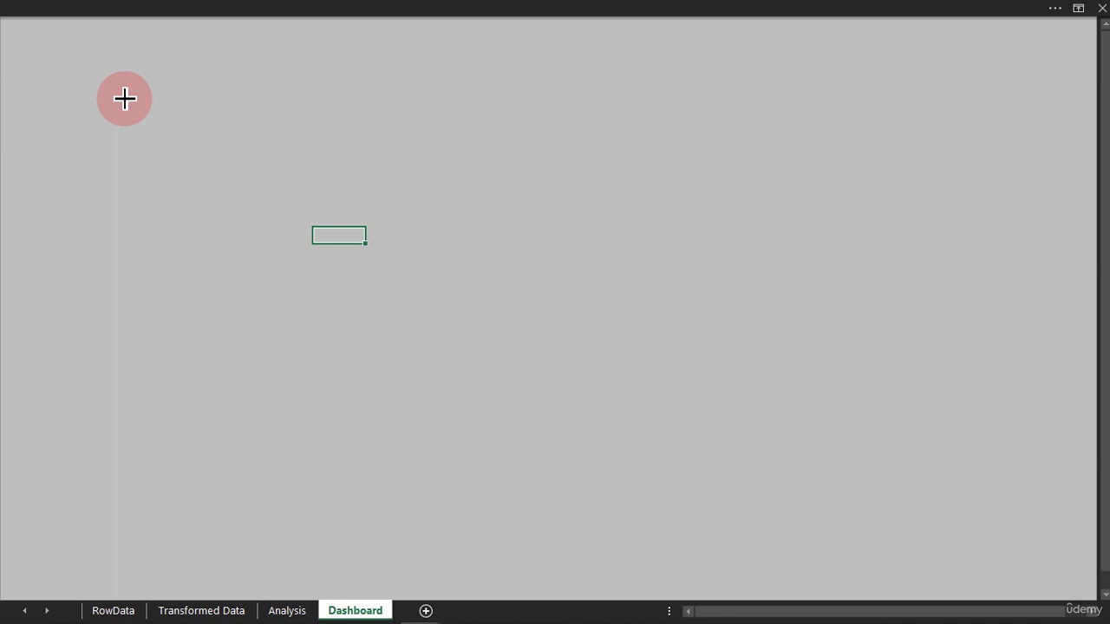
Draw the rounded rectangle, enlarge it over most of the sheet, and reduce its corner rounding.
{"action": "left_click_drag", "start_coordinate": [94, 73], "coordinate": [533, 362]}
{"action": "left_click_drag", "start_coordinate": [342, 230], "coordinate": [875, 441]}
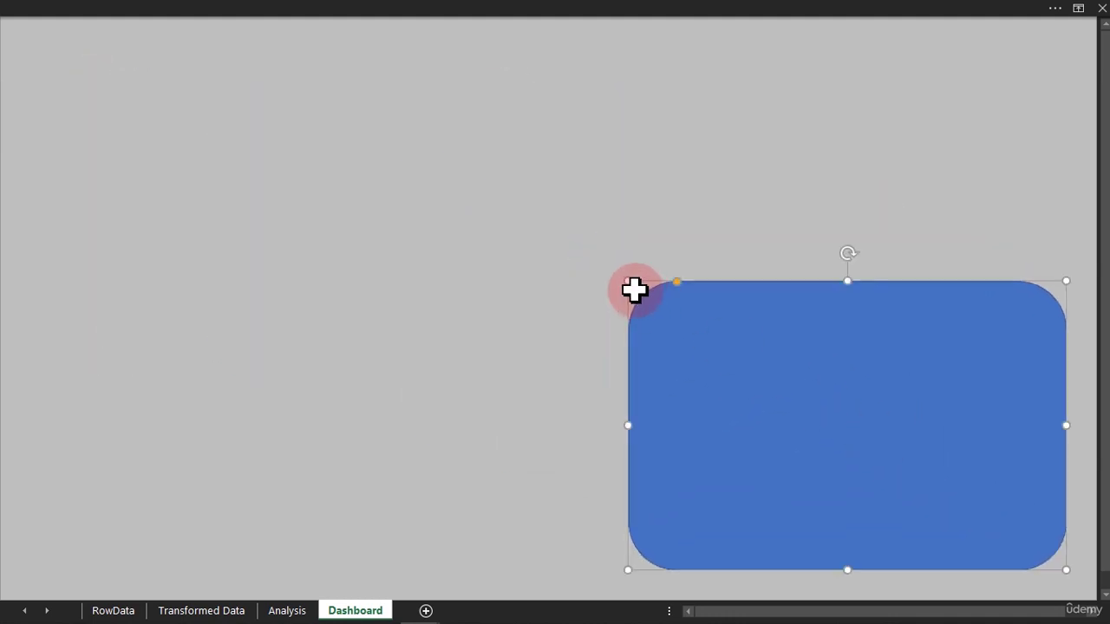
{"action": "left_click_drag", "start_coordinate": [628, 281], "coordinate": [39, 45]}
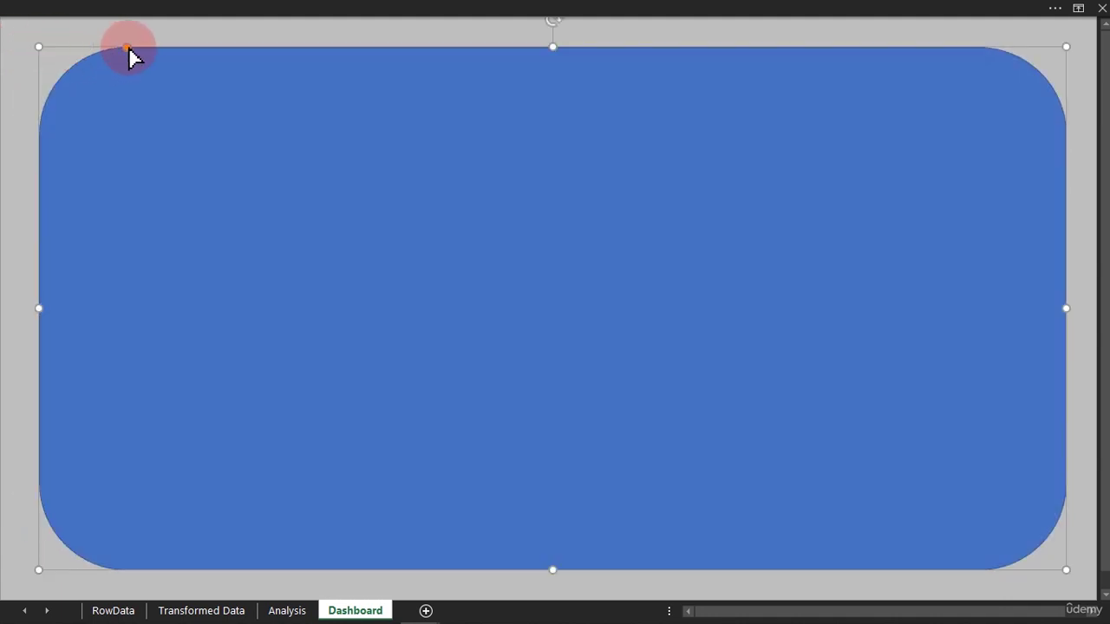
{"action": "left_click_drag", "start_coordinate": [129, 55], "coordinate": [54, 57]}
Extend the rectangle to the sheet's top-left corner and align it with the top edge.
{"action": "left_click_drag", "start_coordinate": [214, 109], "coordinate": [235, 157]}
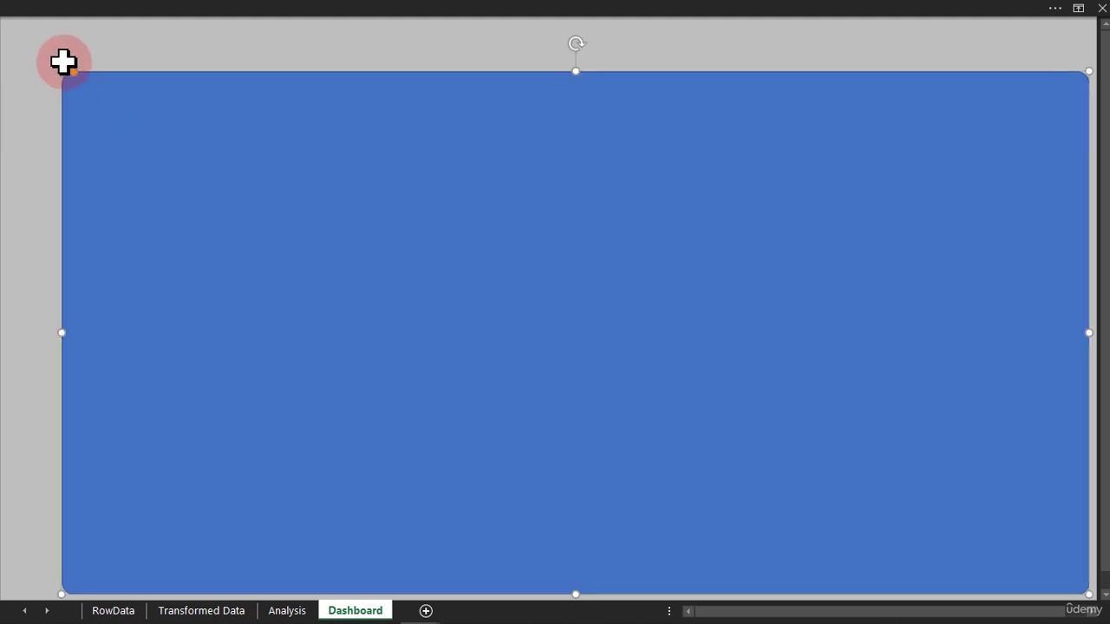
{"action": "left_click_drag", "start_coordinate": [60, 69], "coordinate": [7, 26]}
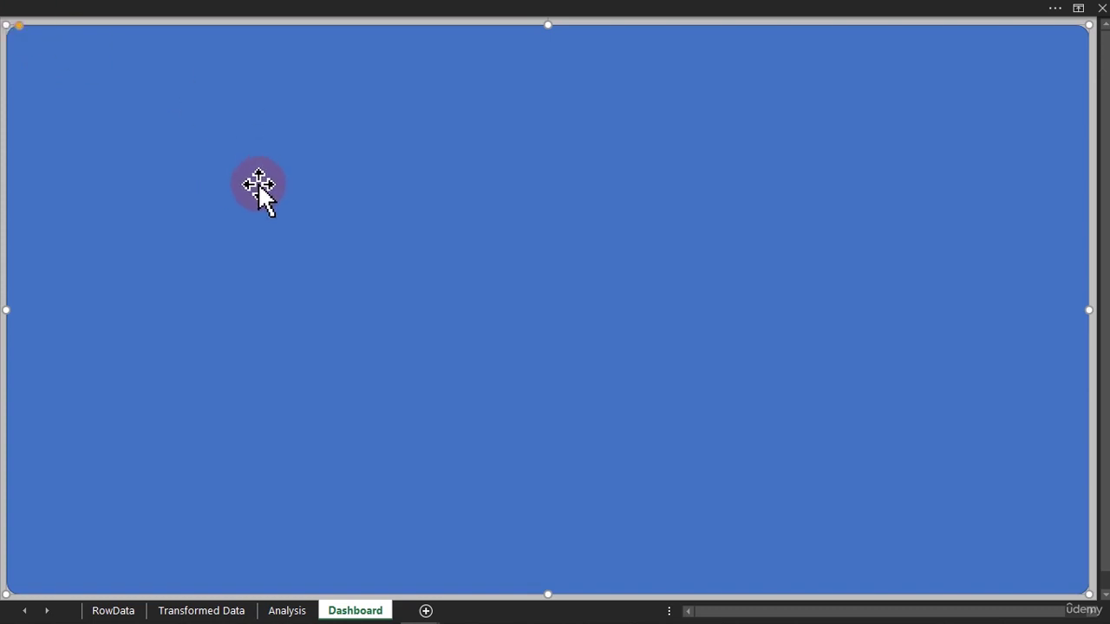
{"action": "left_click_drag", "start_coordinate": [278, 202], "coordinate": [76, 245]}
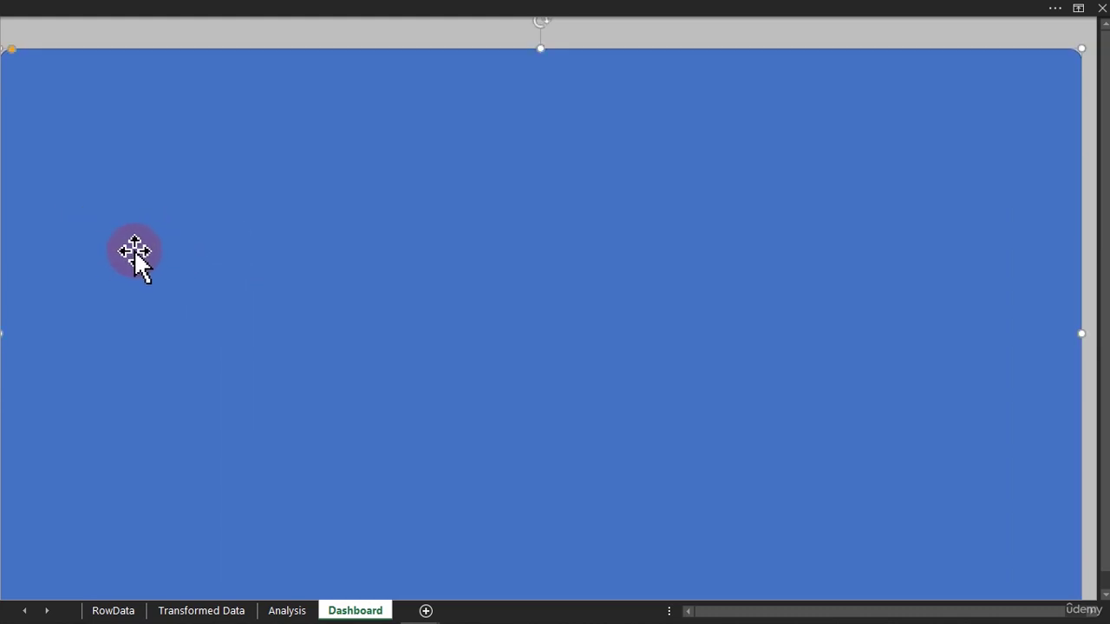
{"action": "left_click_drag", "start_coordinate": [501, 330], "coordinate": [508, 304]}
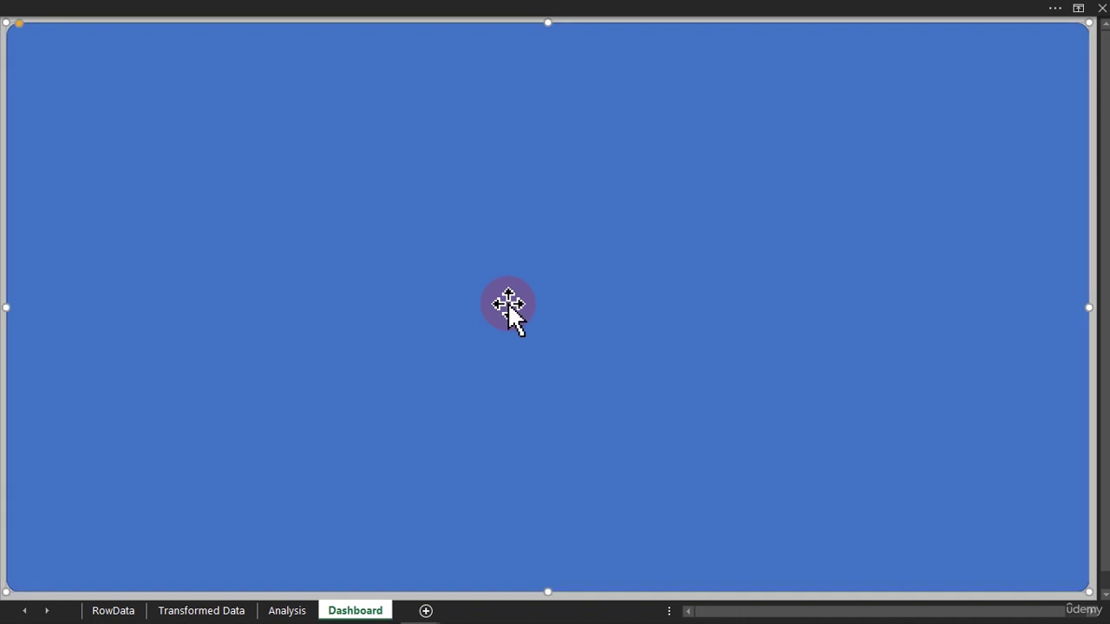
{"action": "left_click_drag", "start_coordinate": [508, 304], "coordinate": [510, 307], "text": "ctrl"}
Give the rectangle No line and a White, Background 1, Darker 5% solid fill.
{"action": "key", "text": "ctrl+1"}
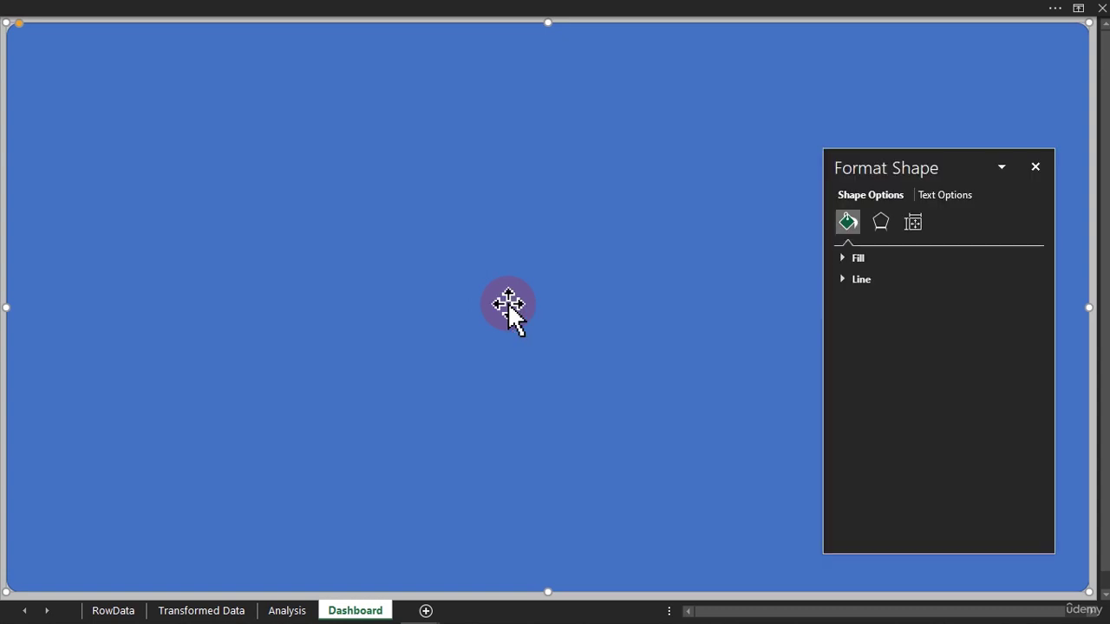
{"action": "left_click", "coordinate": [863, 291]}
{"action": "left_click", "coordinate": [871, 304]}
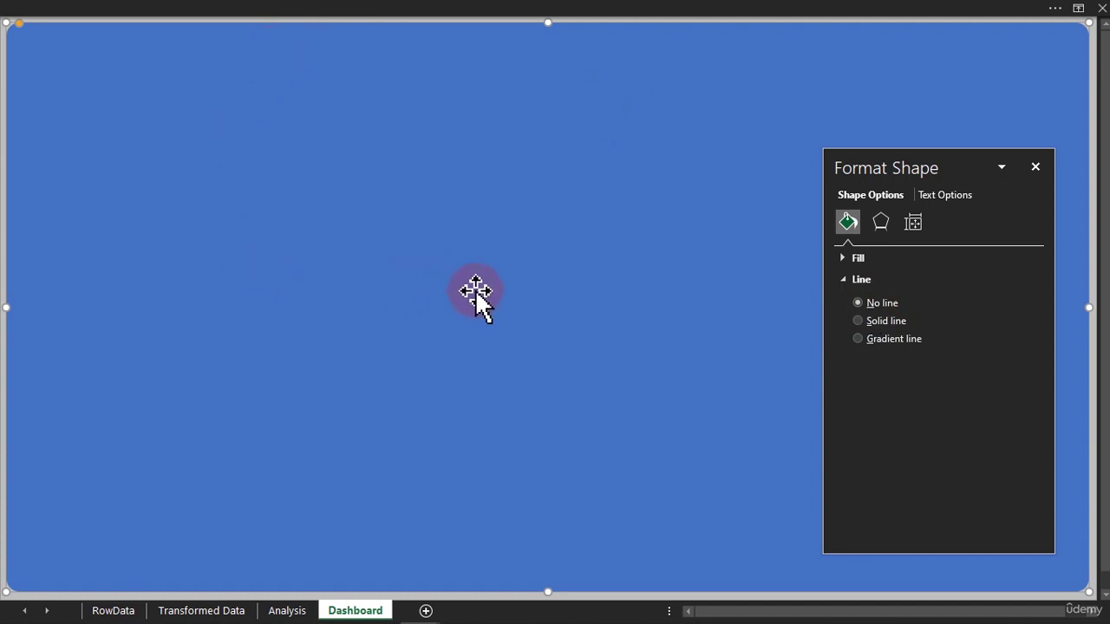
{"action": "left_click", "coordinate": [850, 259]}
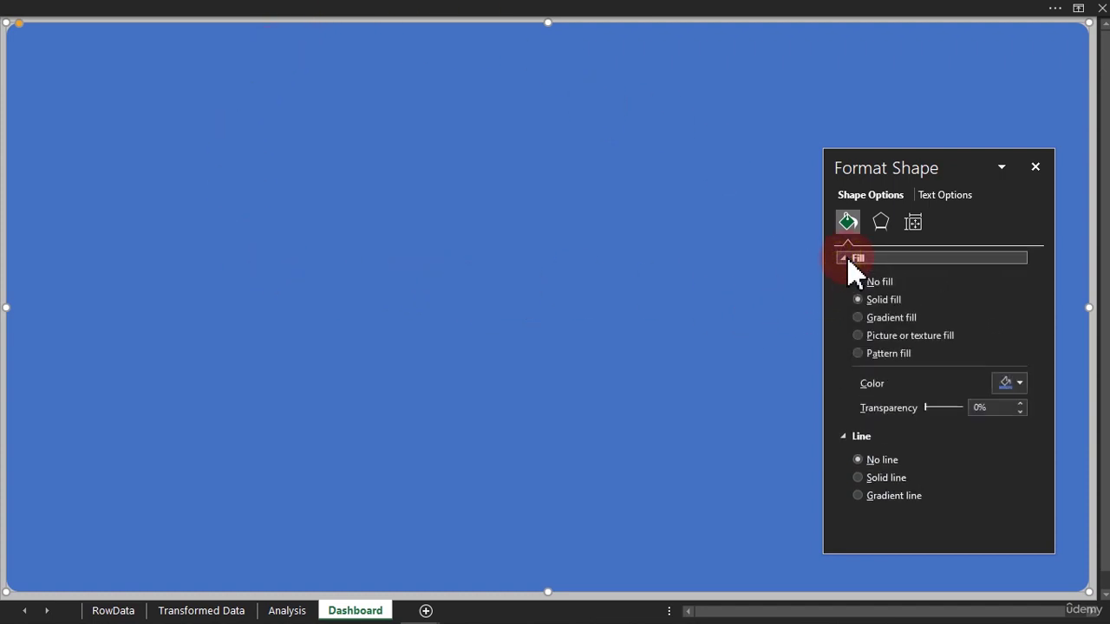
{"action": "left_click", "coordinate": [1011, 384]}
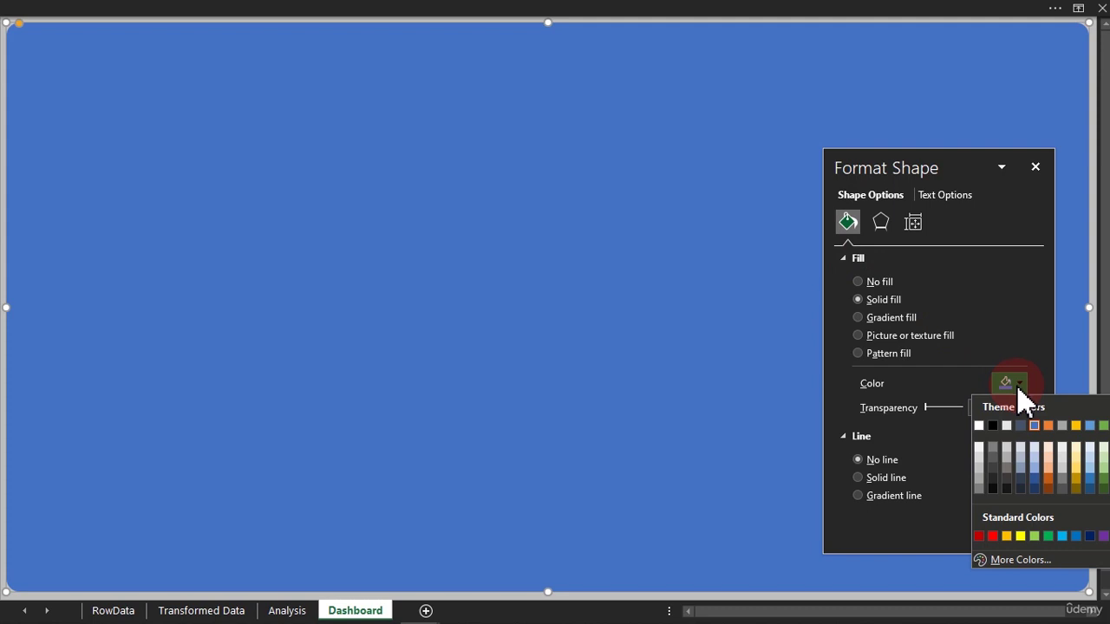
{"action": "left_click", "coordinate": [980, 450]}
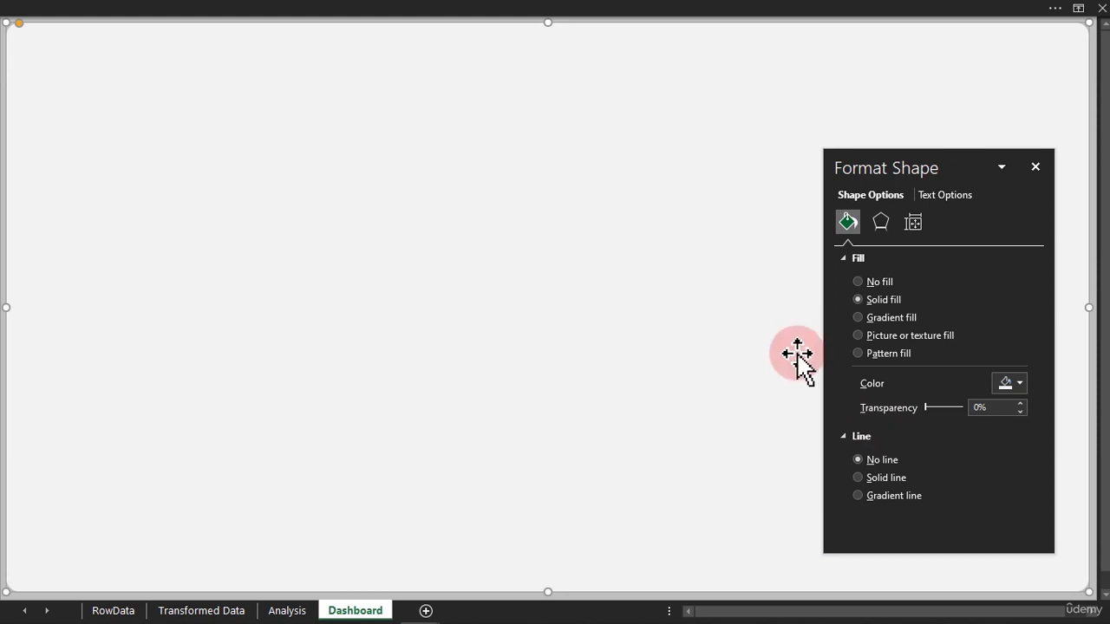
Check the rectangle's look, then nudge its left edge inward and shift it slightly down.
{"action": "left_click", "coordinate": [4, 287]}
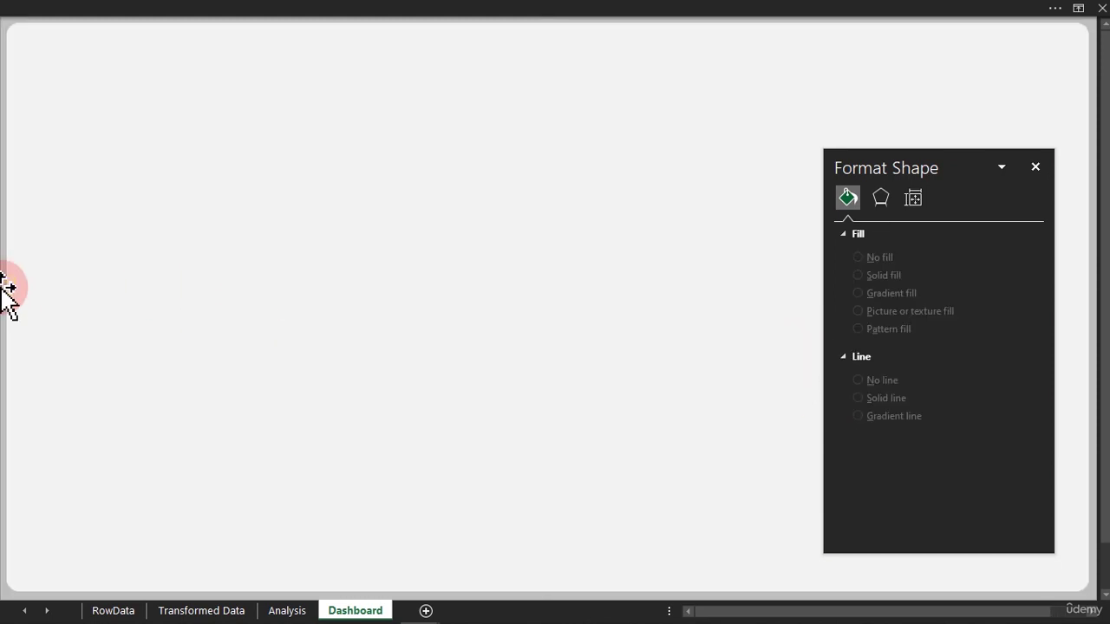
{"action": "left_click", "coordinate": [77, 306]}
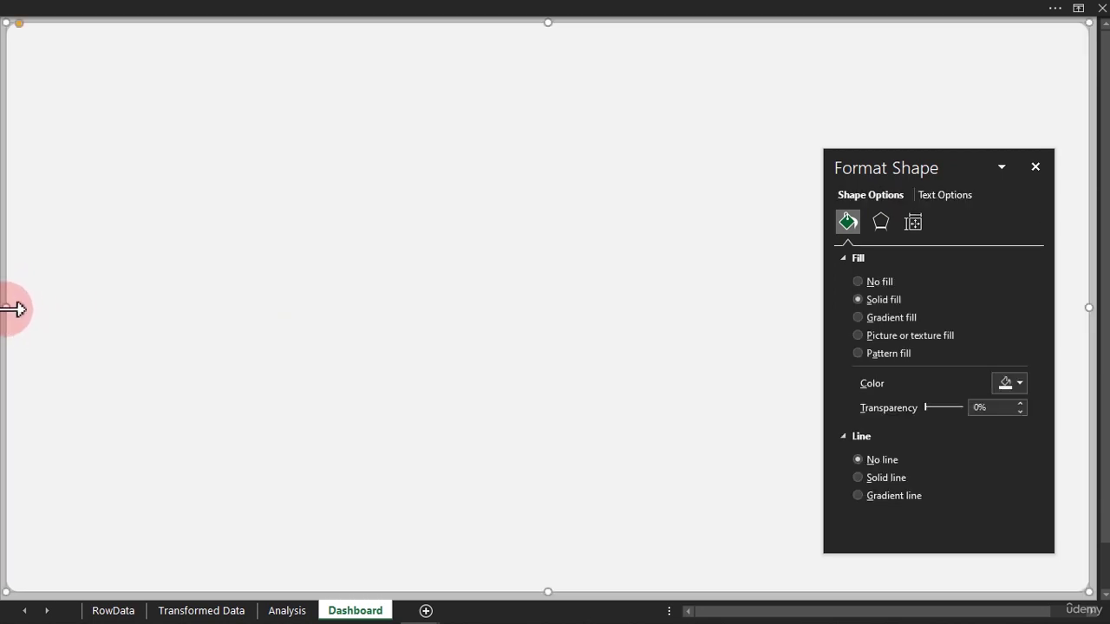
{"action": "left_click_drag", "start_coordinate": [4, 306], "coordinate": [9, 306]}
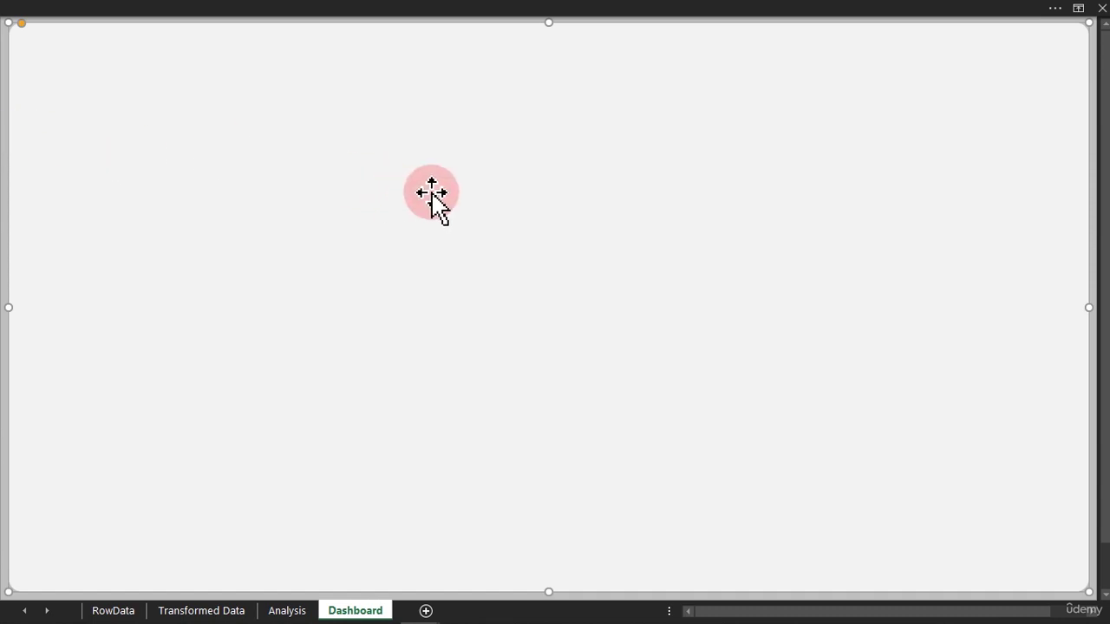
{"action": "left_click_drag", "start_coordinate": [439, 198], "coordinate": [440, 198]}
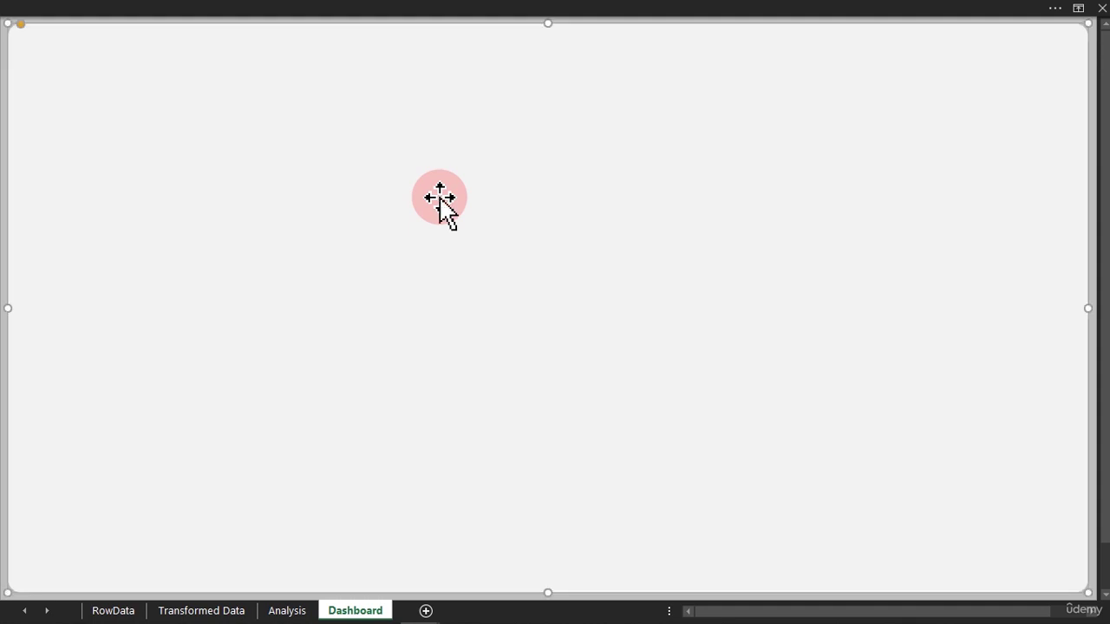
{"action": "left_click", "coordinate": [5, 208]}
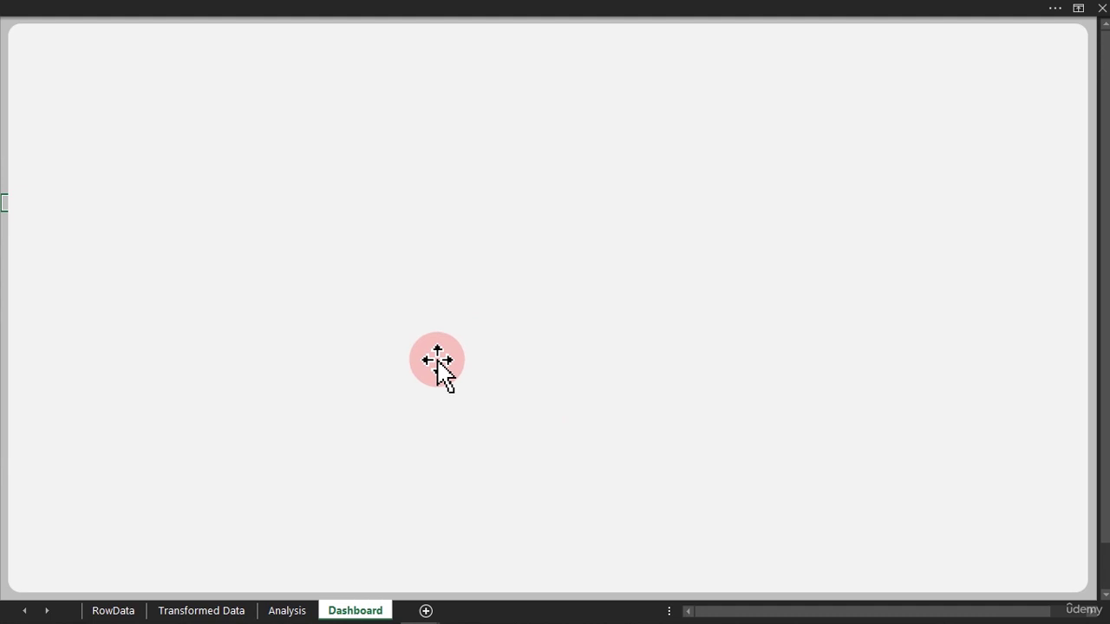
Open the Transformed Data sheet, select a few cells, and open then dismiss the Department filter.
{"action": "left_click", "coordinate": [221, 611]}
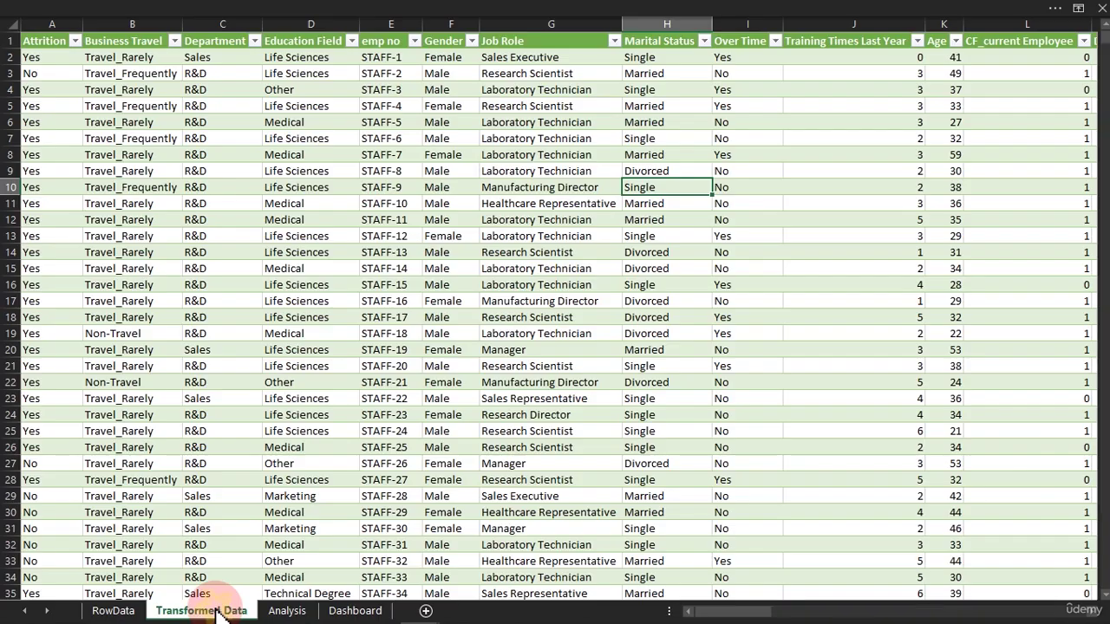
{"action": "left_click", "coordinate": [338, 285]}
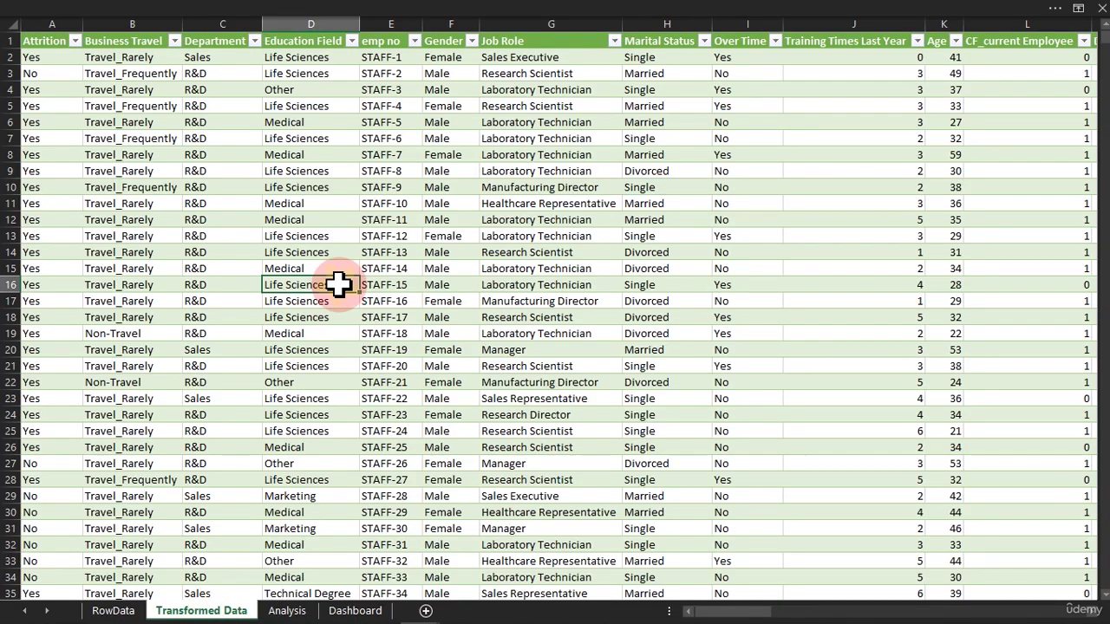
{"action": "left_click", "coordinate": [237, 120]}
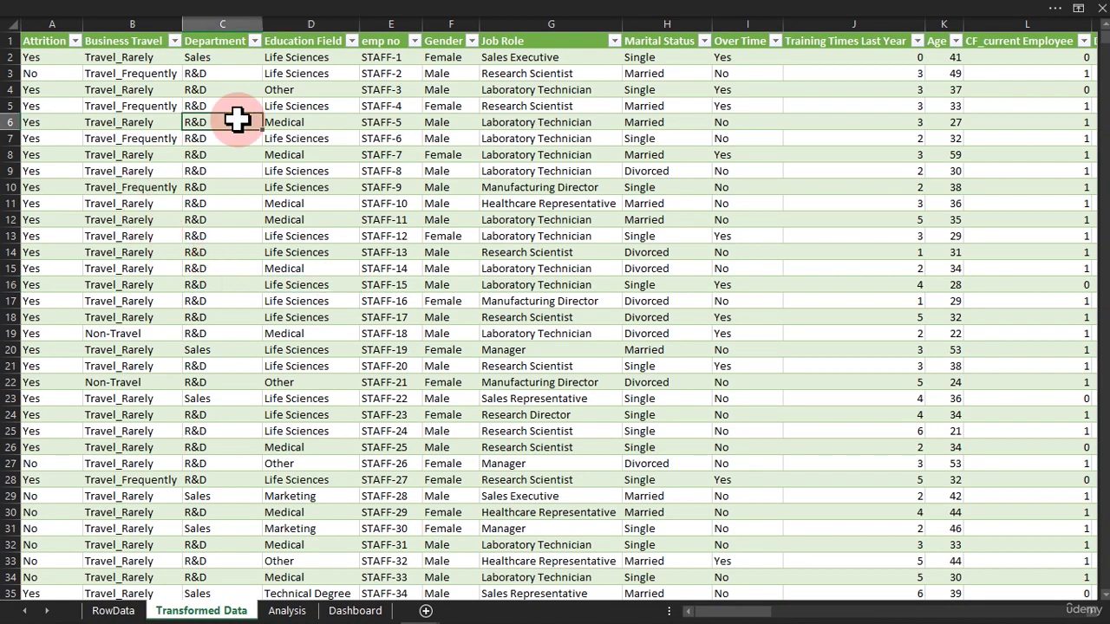
{"action": "left_click", "coordinate": [344, 182]}
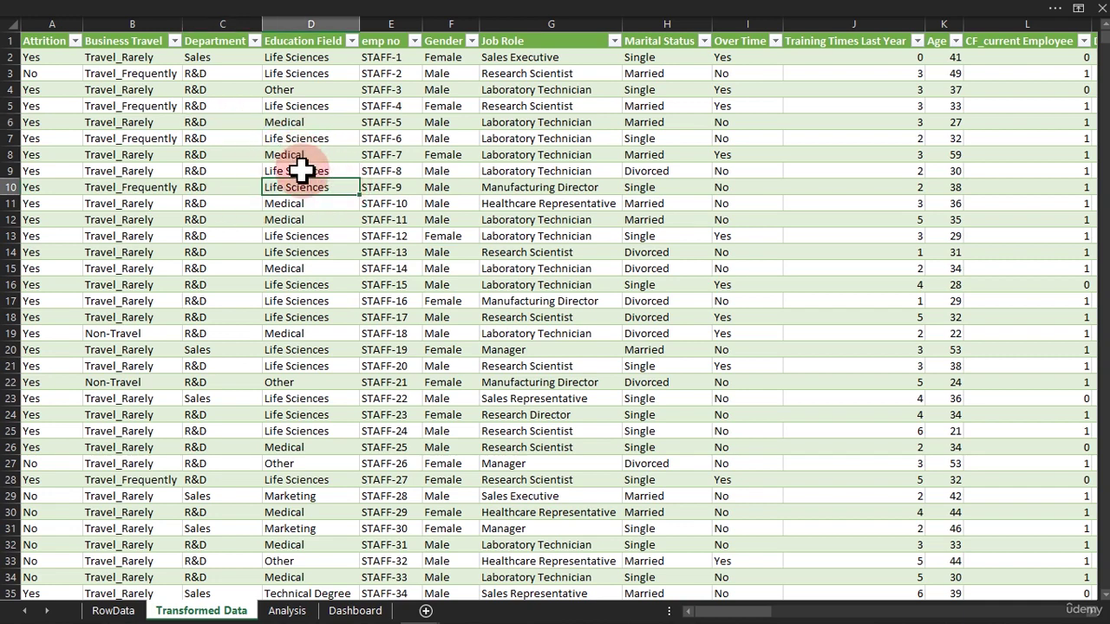
{"action": "left_click", "coordinate": [373, 206]}
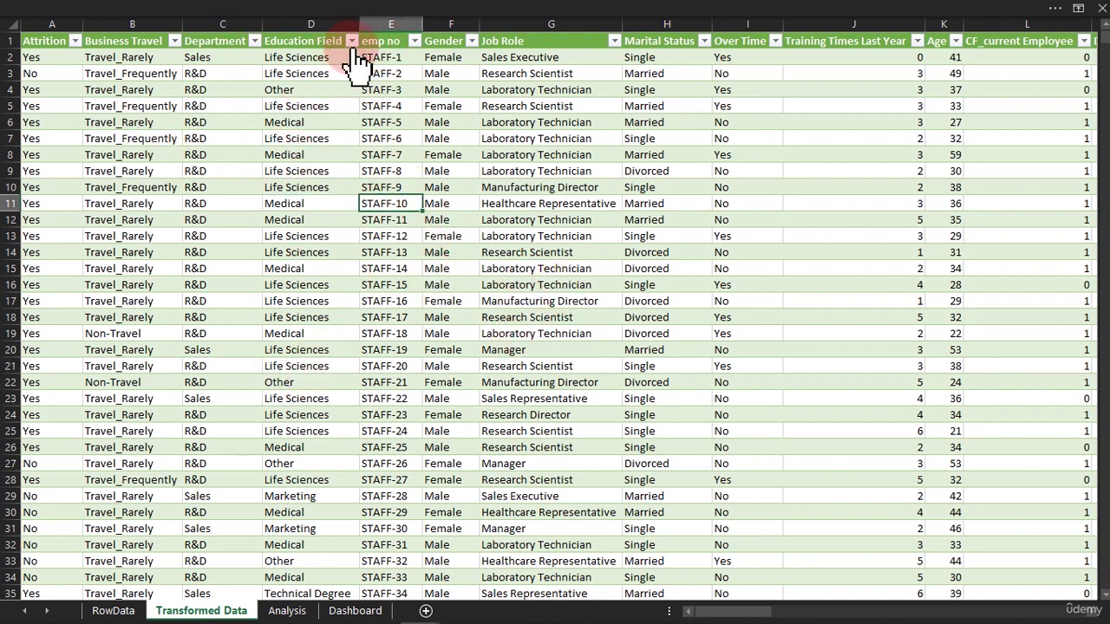
{"action": "left_click", "coordinate": [259, 42]}
{"action": "left_click", "coordinate": [332, 144]}
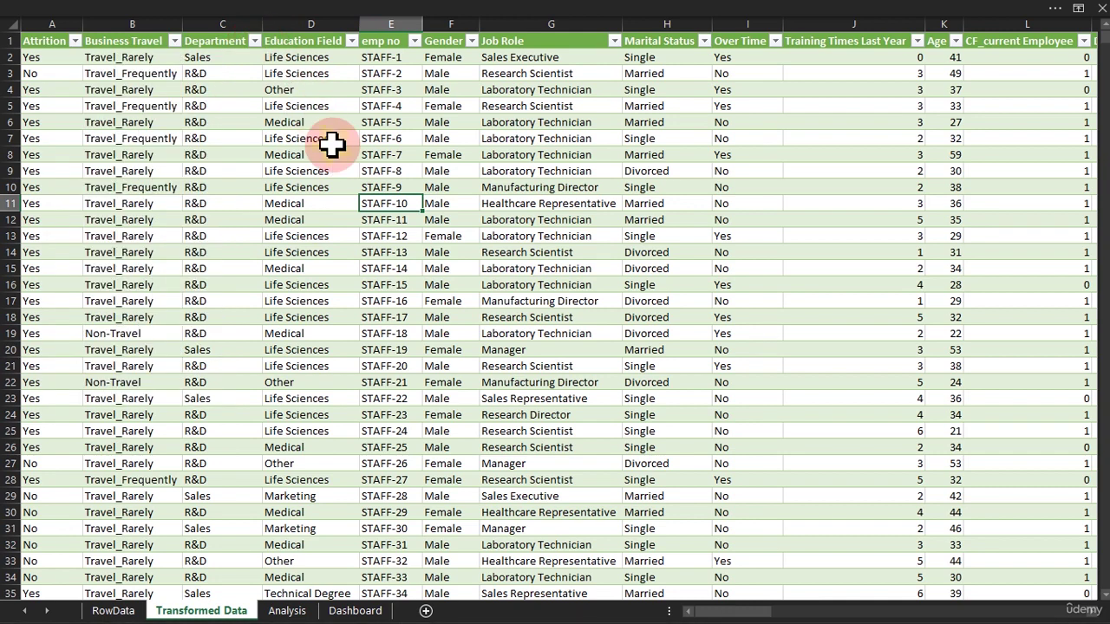
{"action": "left_click", "coordinate": [351, 169]}
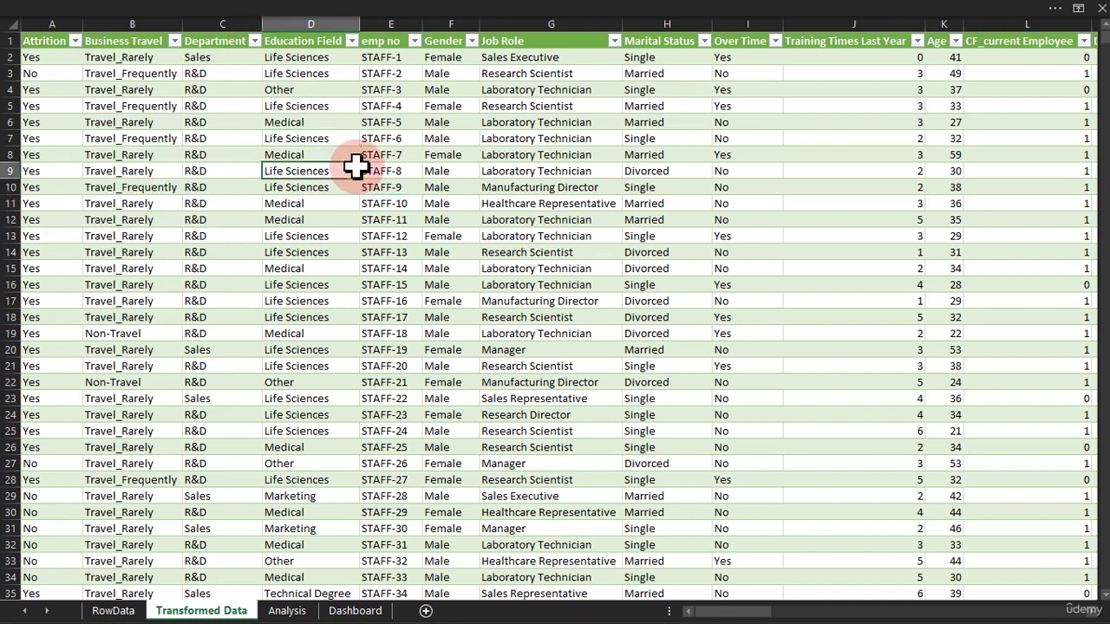